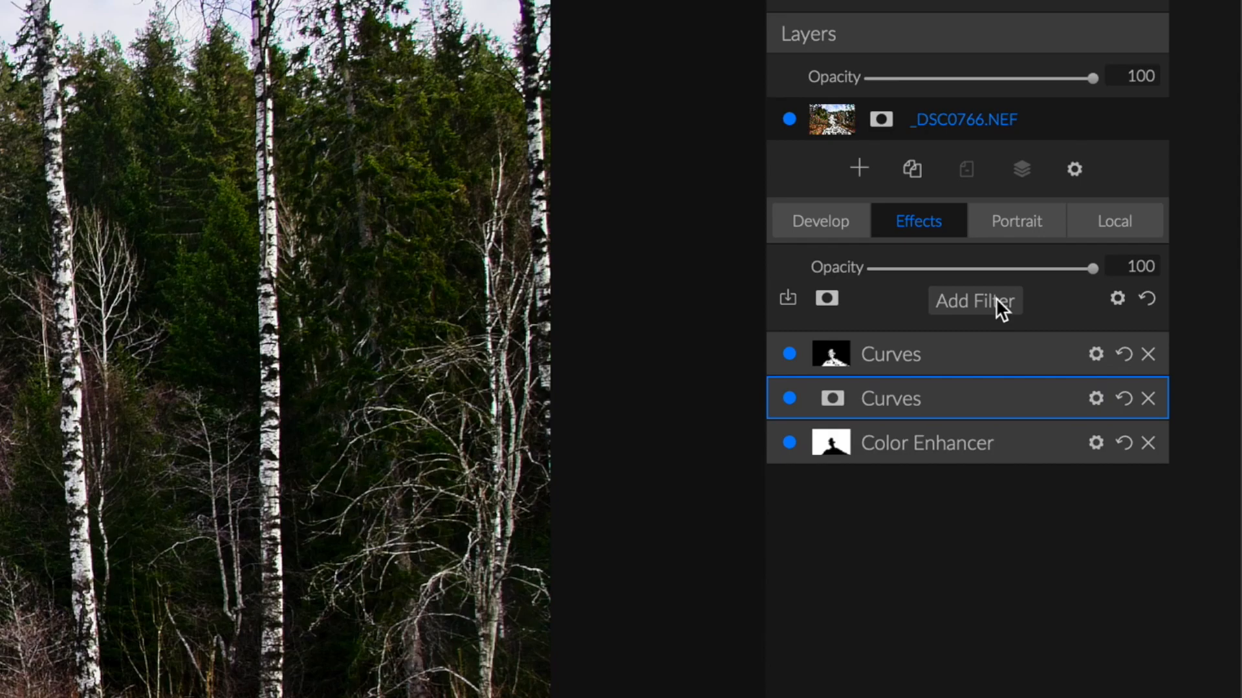
Step: Add a Dynamic Contrast filter and give it the Color Enhancer filter's mask, inverted
click(1159, 260)
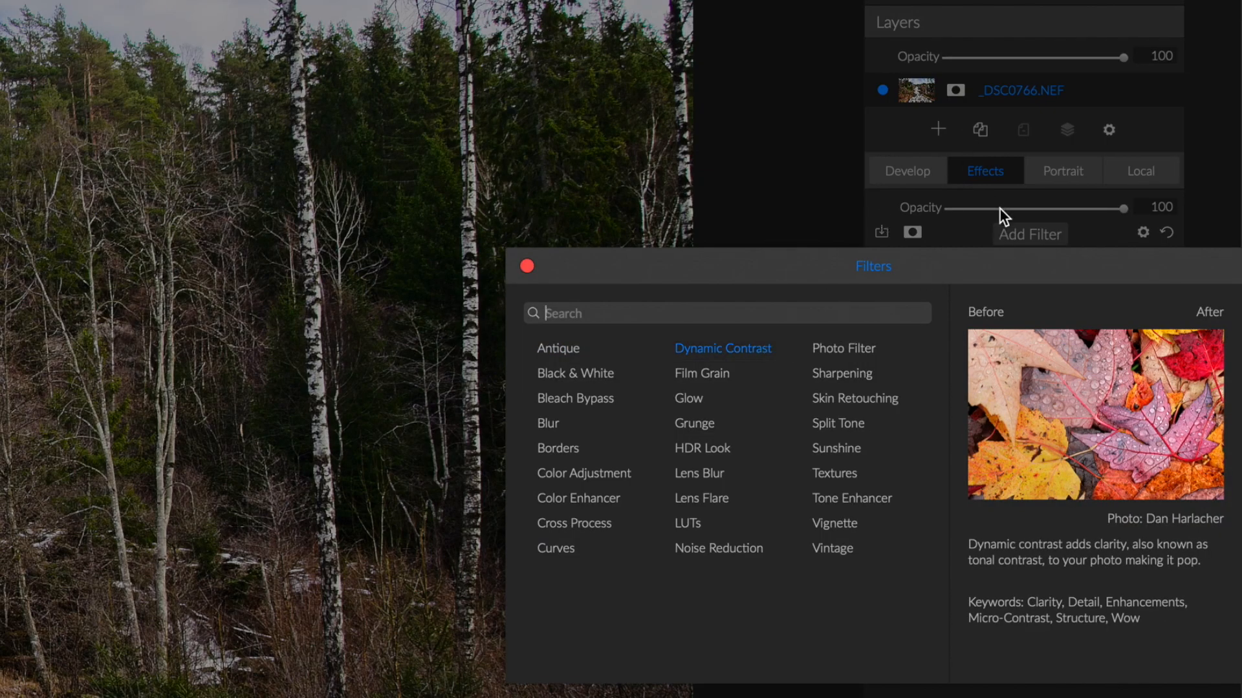
click(720, 348)
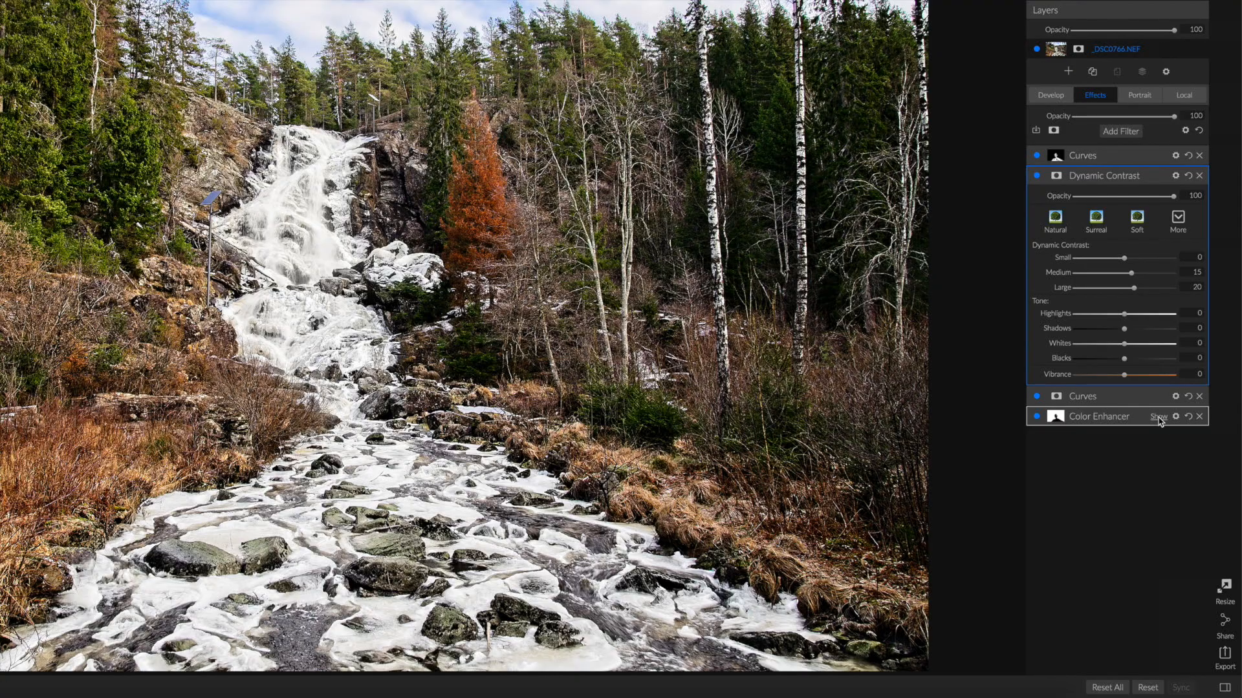
click(1159, 417)
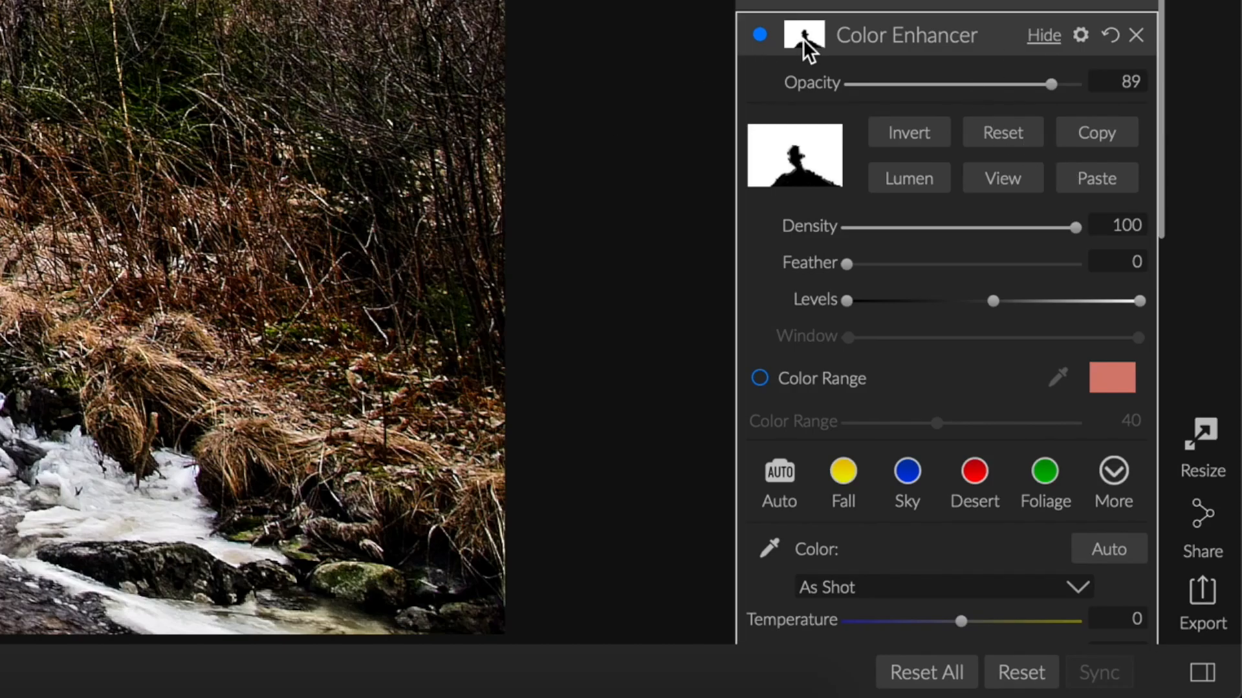
click(804, 40)
click(804, 40)
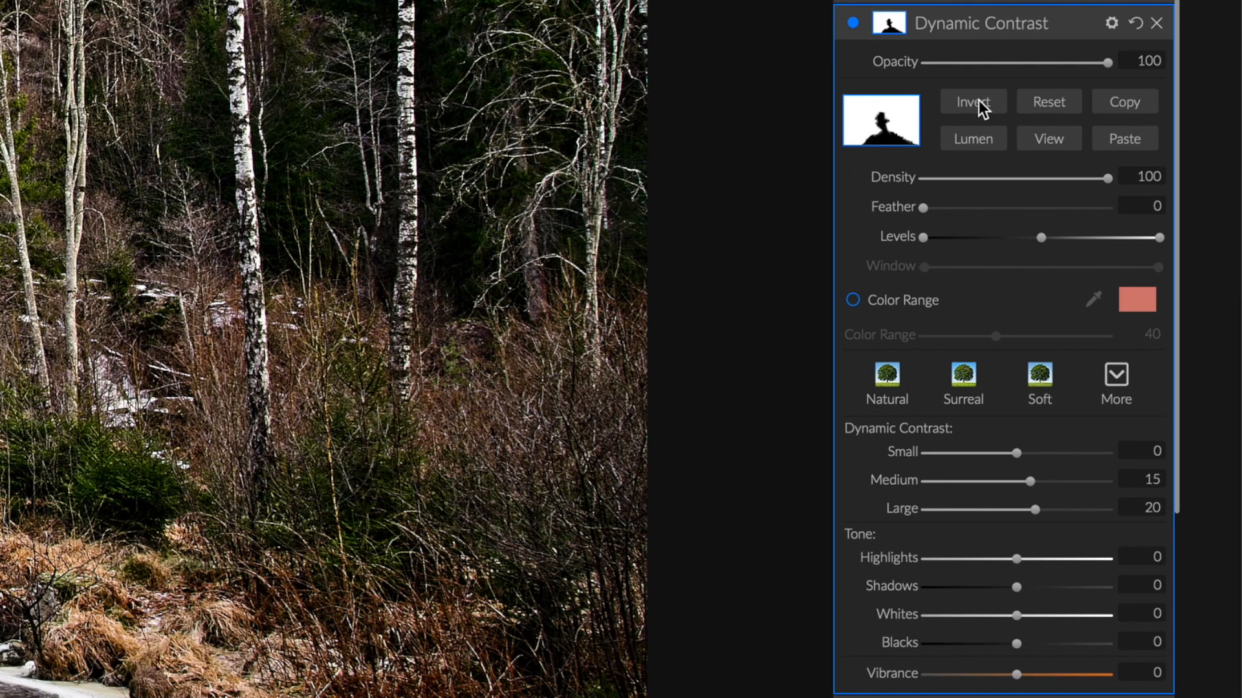
click(979, 100)
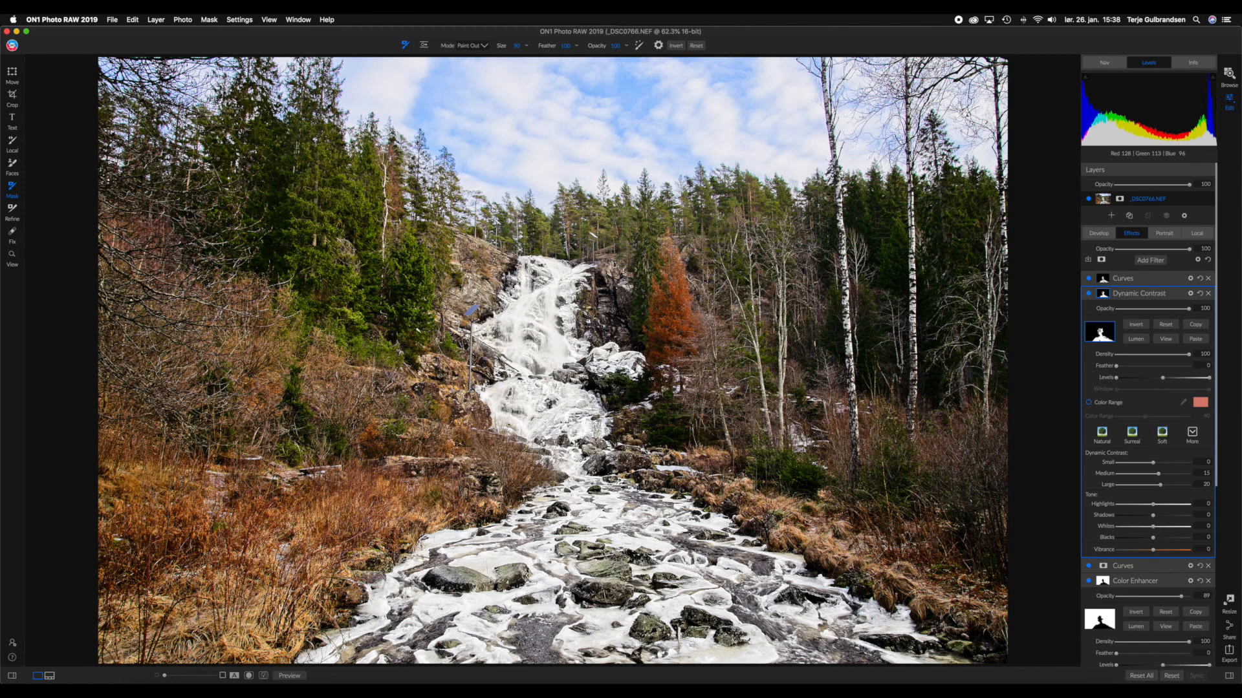
Step: Add a second Dynamic Contrast filter directly above the Color Enhancer and paste the copied mask into it
key(bracketright)
click(1178, 294)
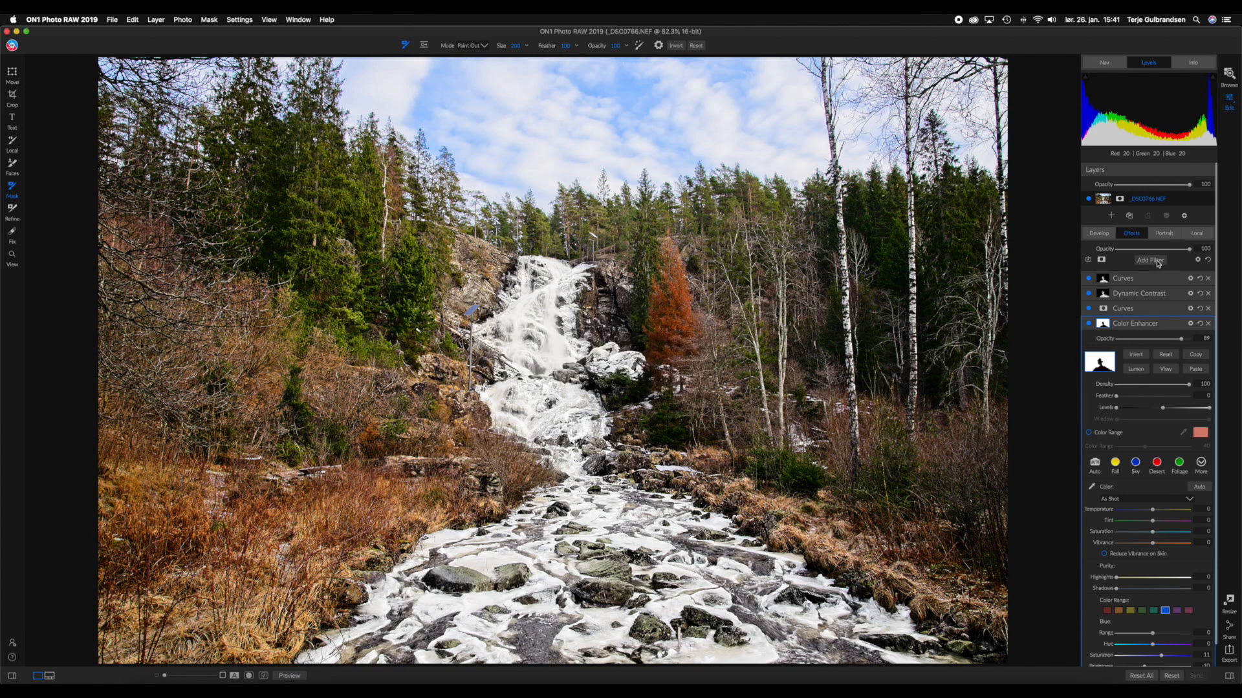
click(1151, 261)
click(1041, 309)
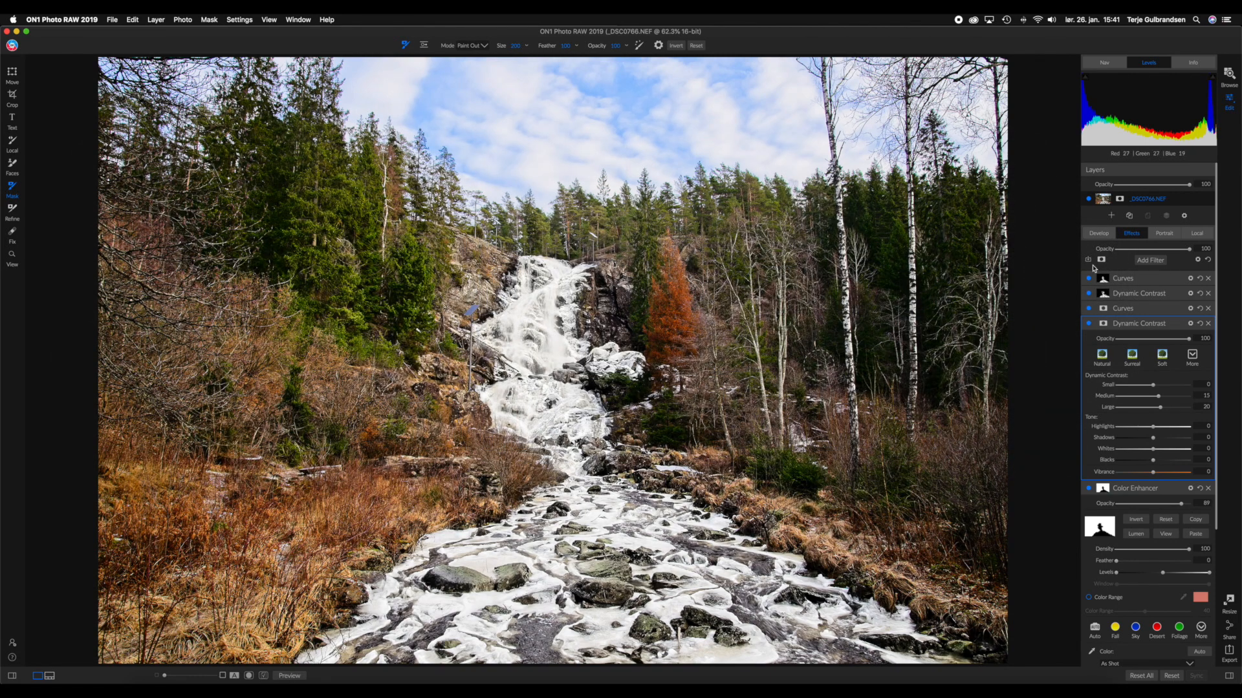
click(1104, 324)
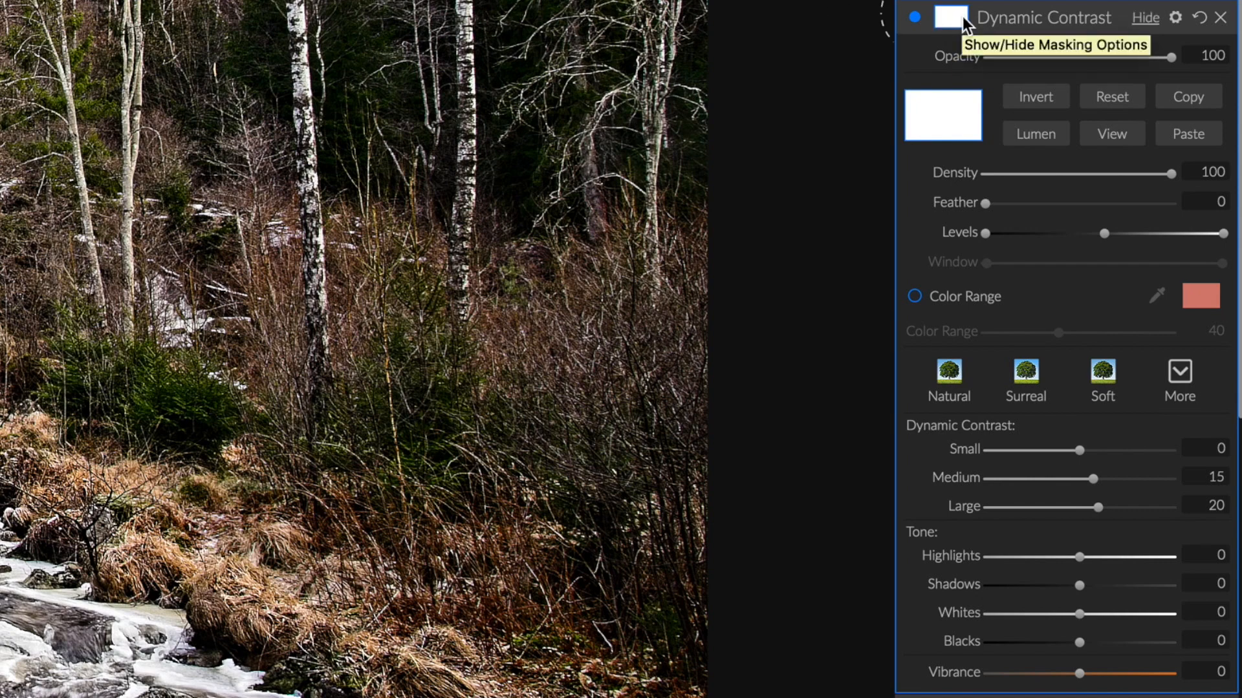
click(1193, 137)
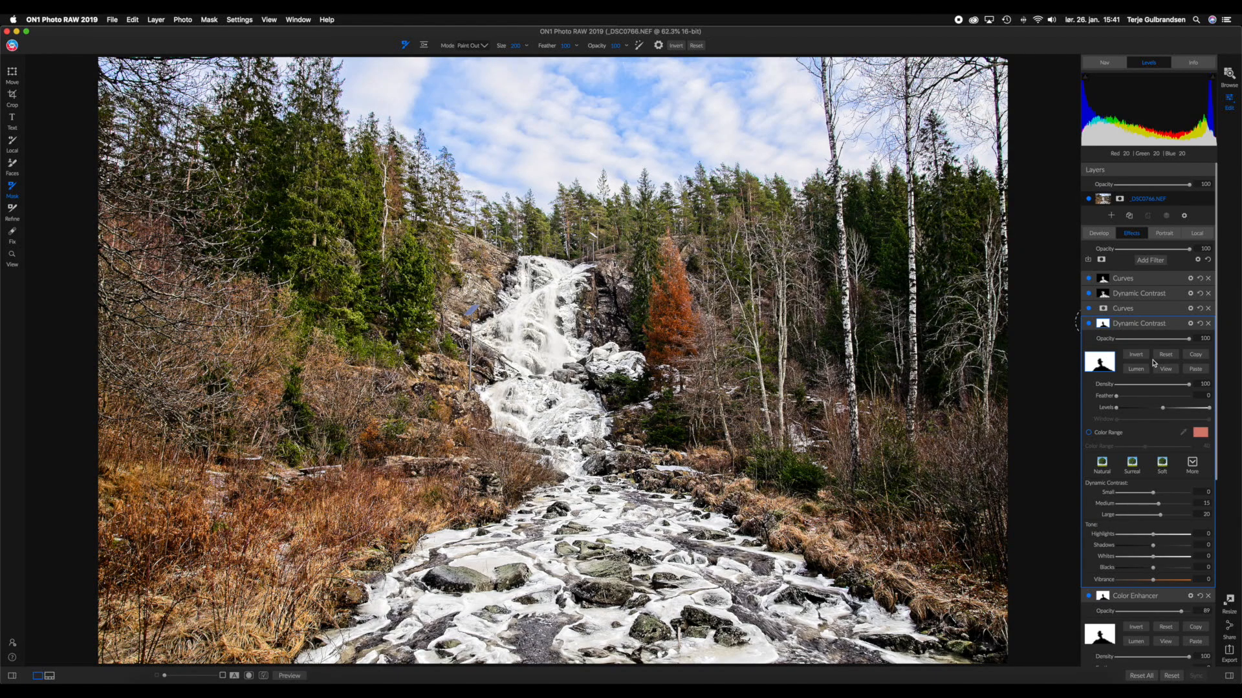
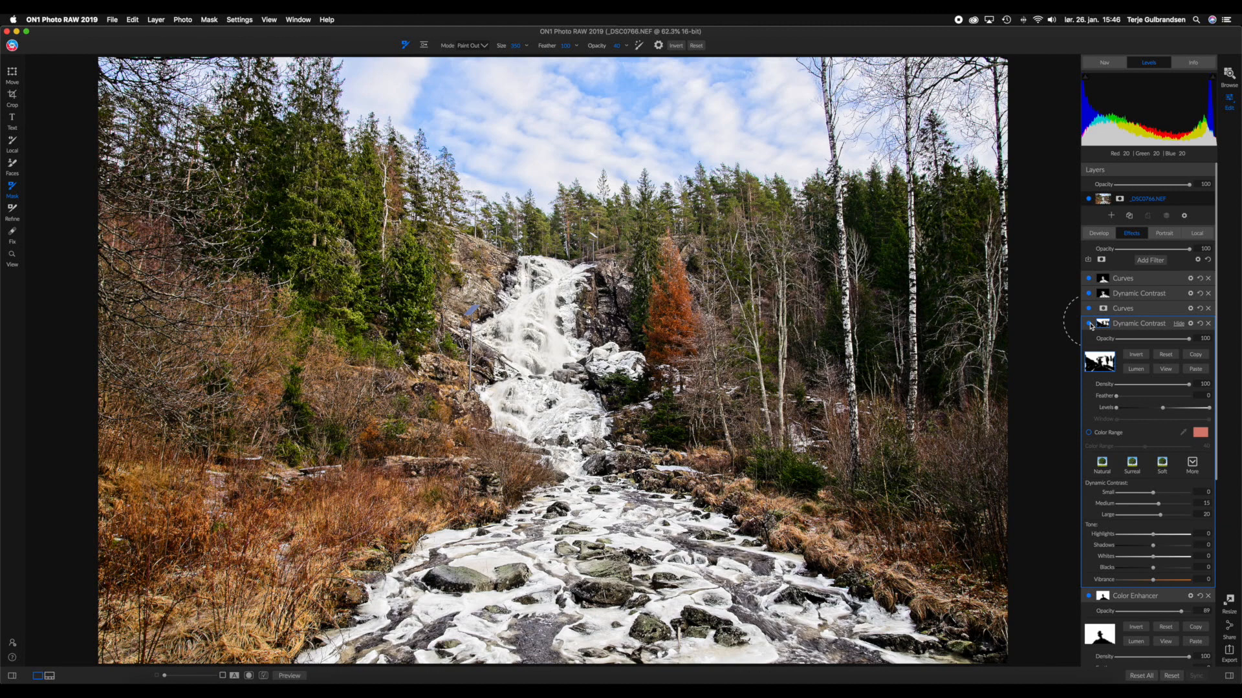
Step: Check the second Dynamic Contrast filter's effect by toggling its visibility, and enlarge the masking brush
click(1089, 324)
key(bracketright)
key(bracketright)
key(bracketright)
key(bracketright)
key(bracketright)
key(bracketright)
Step: Collapse the second Dynamic Contrast filter and add a third Dynamic Contrast filter directly above it
click(1179, 326)
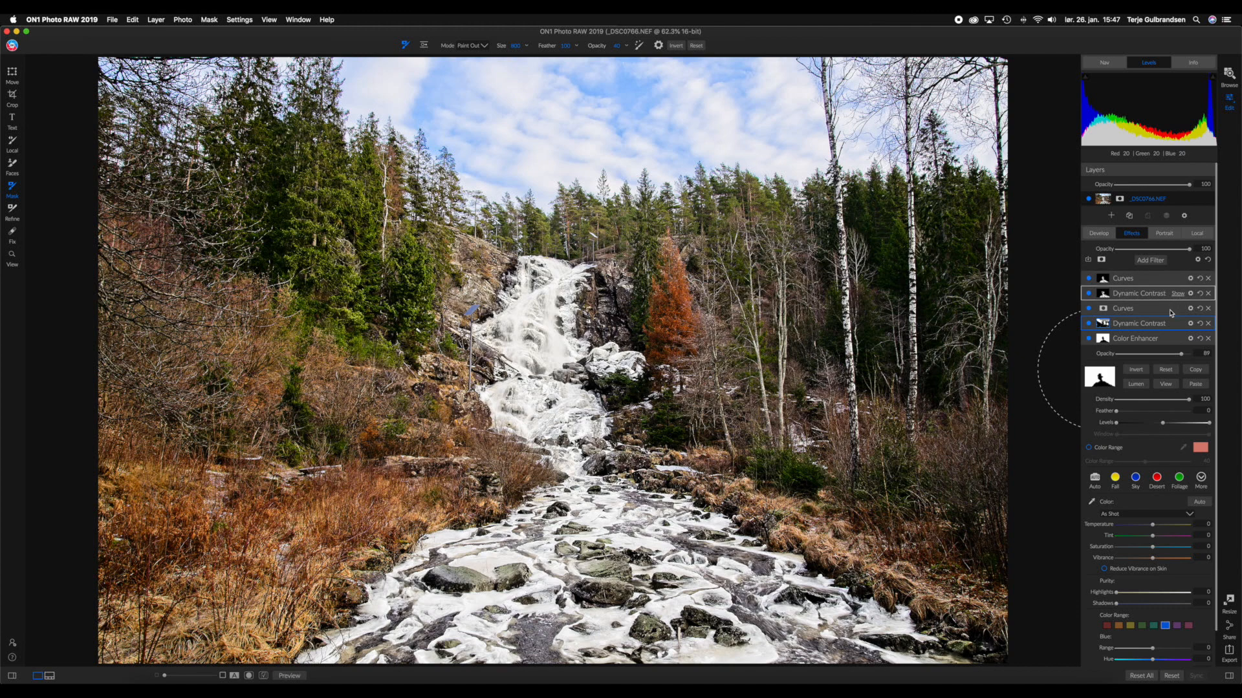
click(1181, 325)
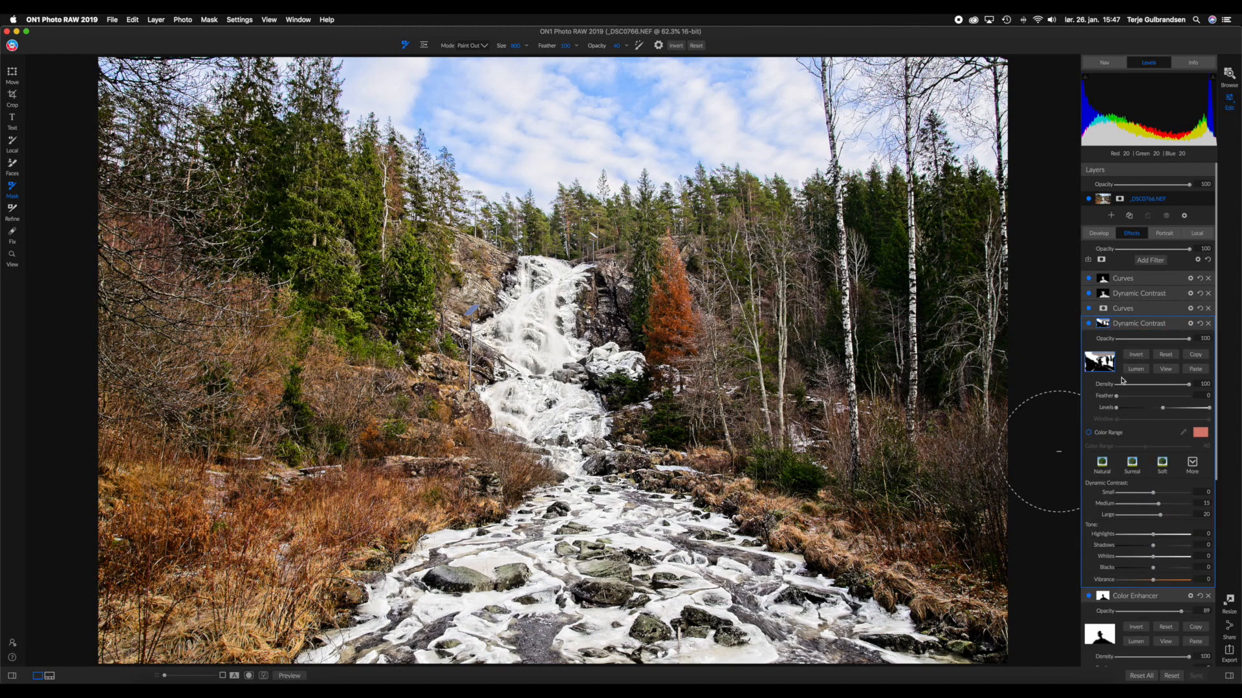
click(1178, 325)
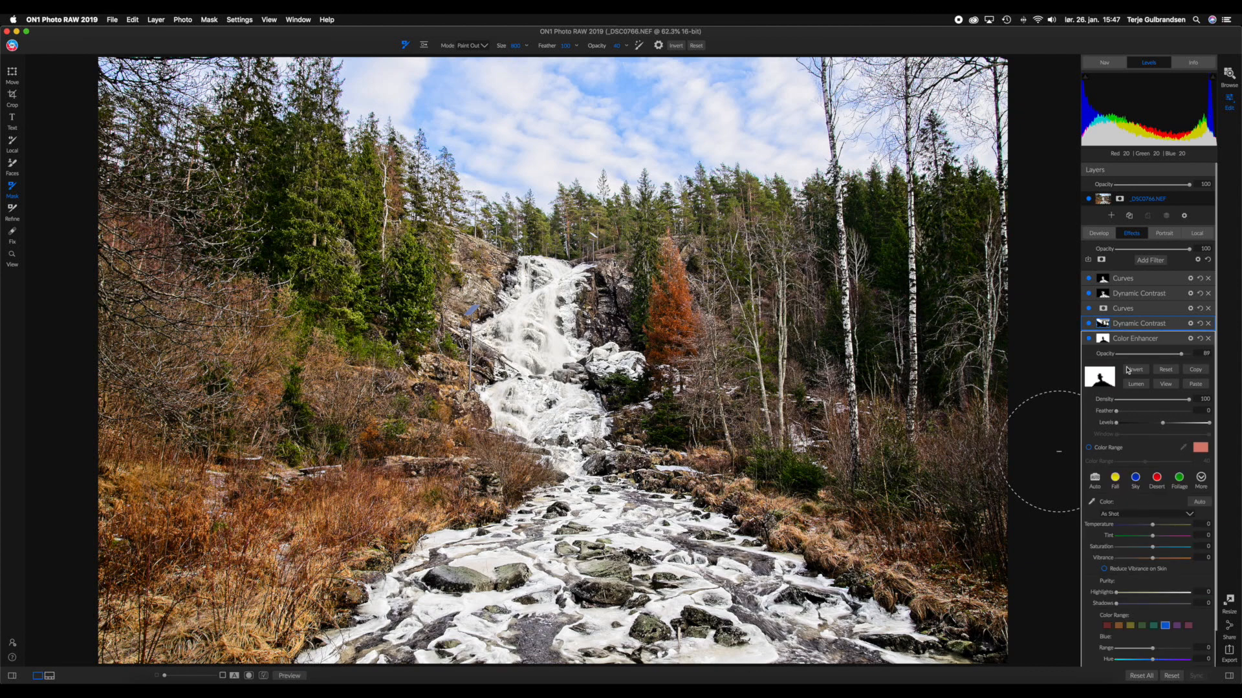
click(1155, 260)
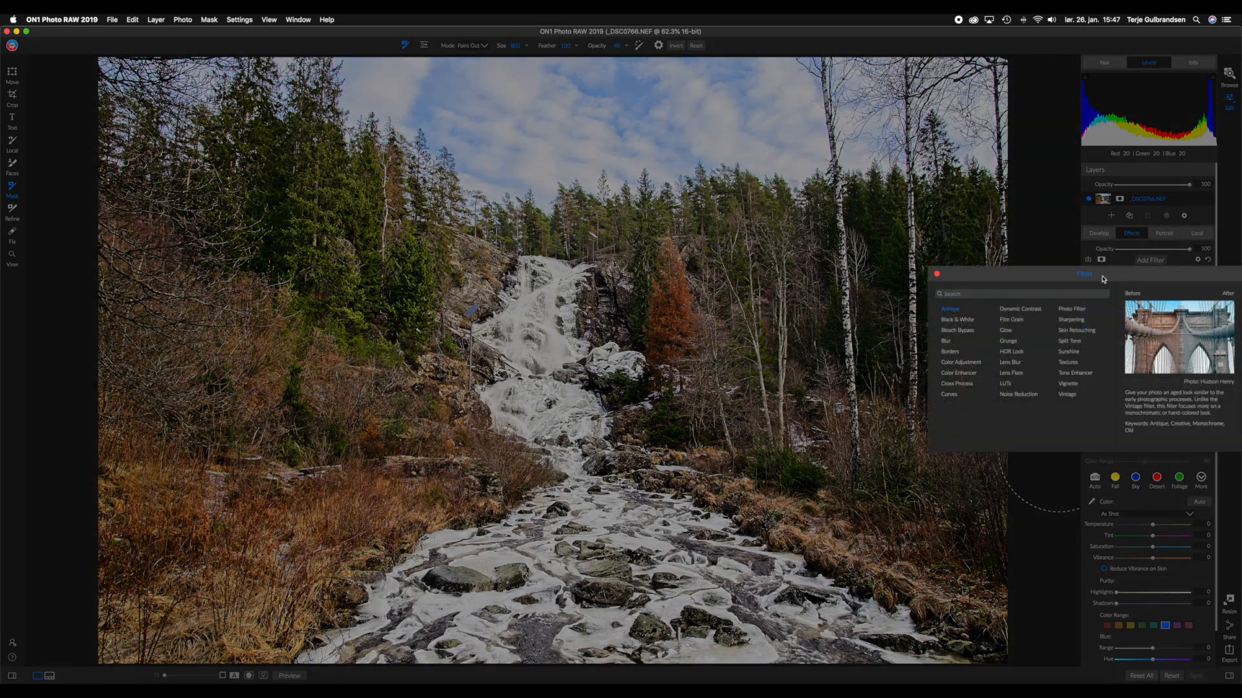
click(1033, 310)
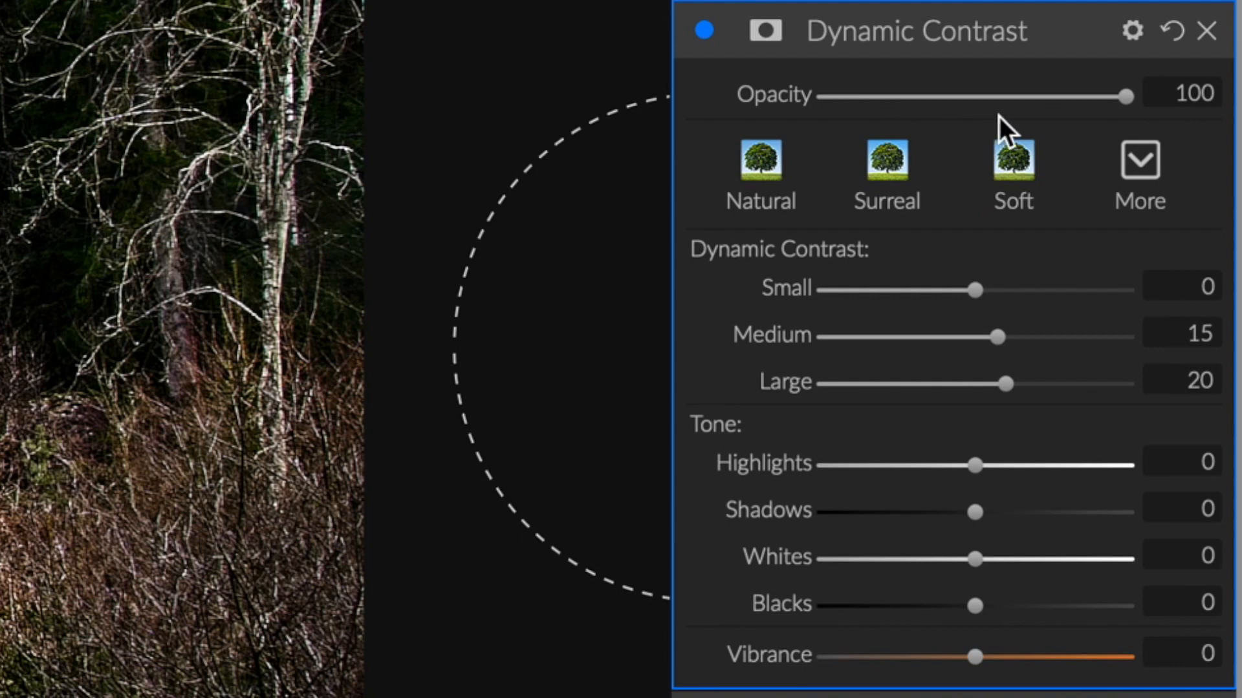
Step: Try opacities of 45, 18 and 0 on the third Dynamic Contrast filter, then raise it to about 26
click(960, 97)
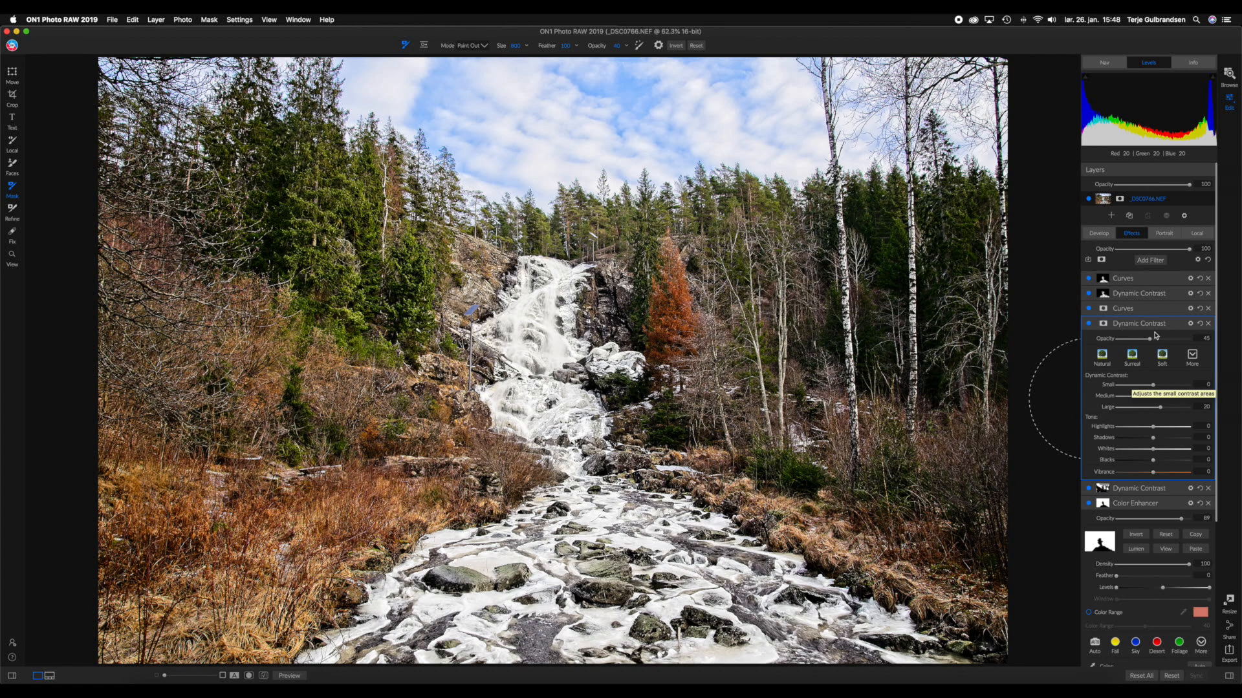
click(1143, 355)
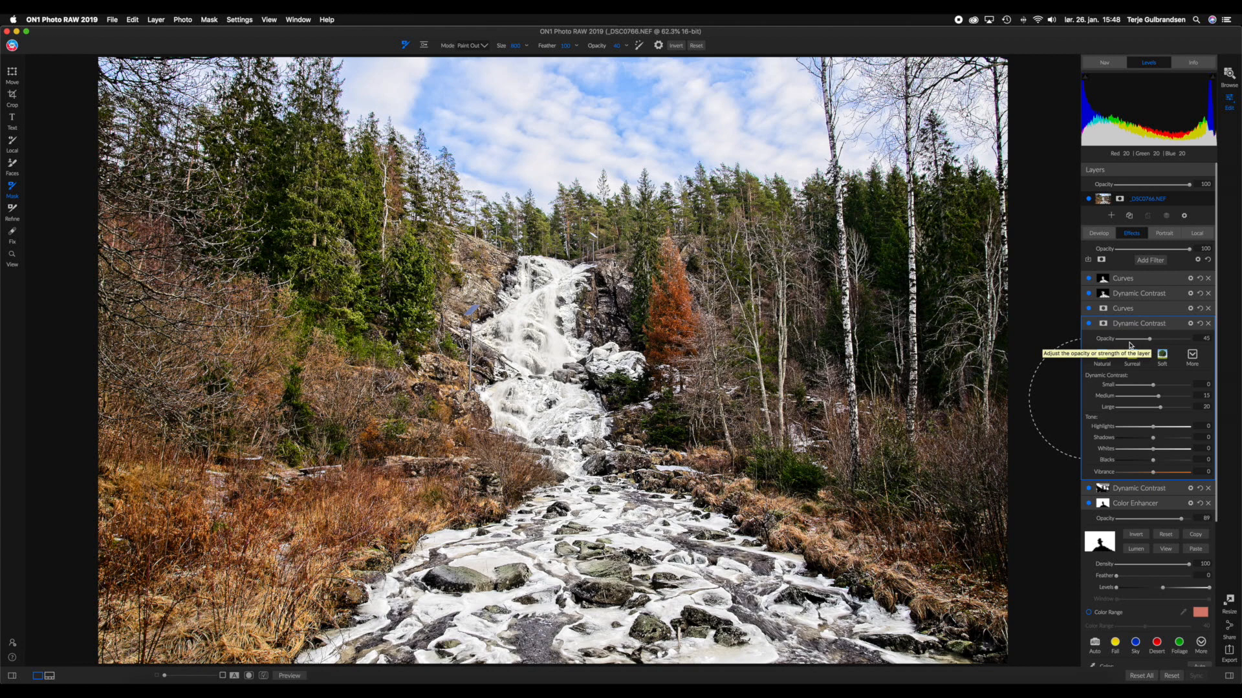
click(1130, 340)
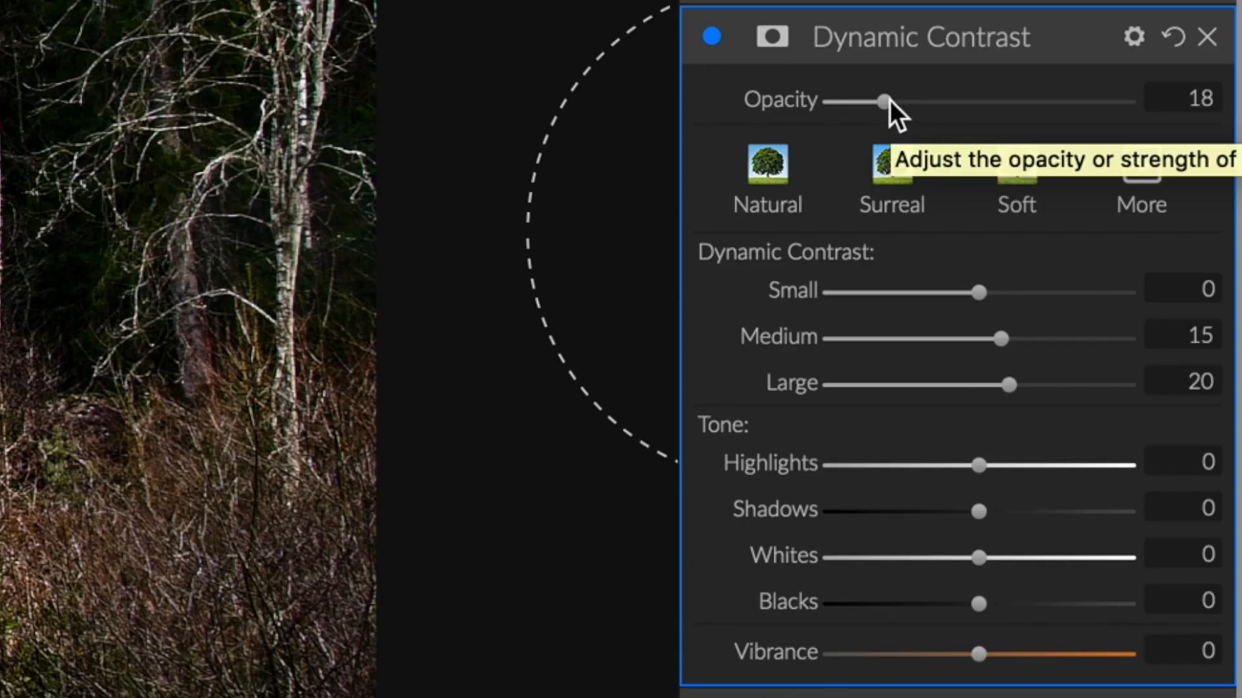
click(1130, 339)
drag(886, 101, 739, 114)
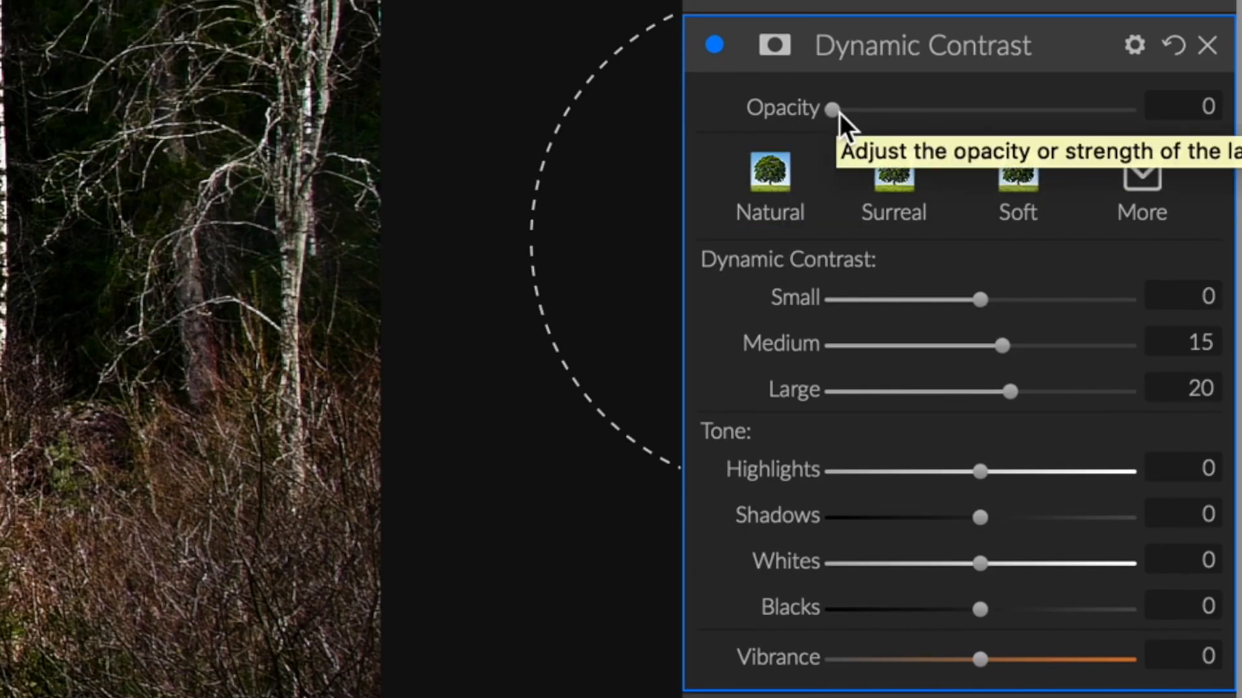
drag(837, 106, 905, 119)
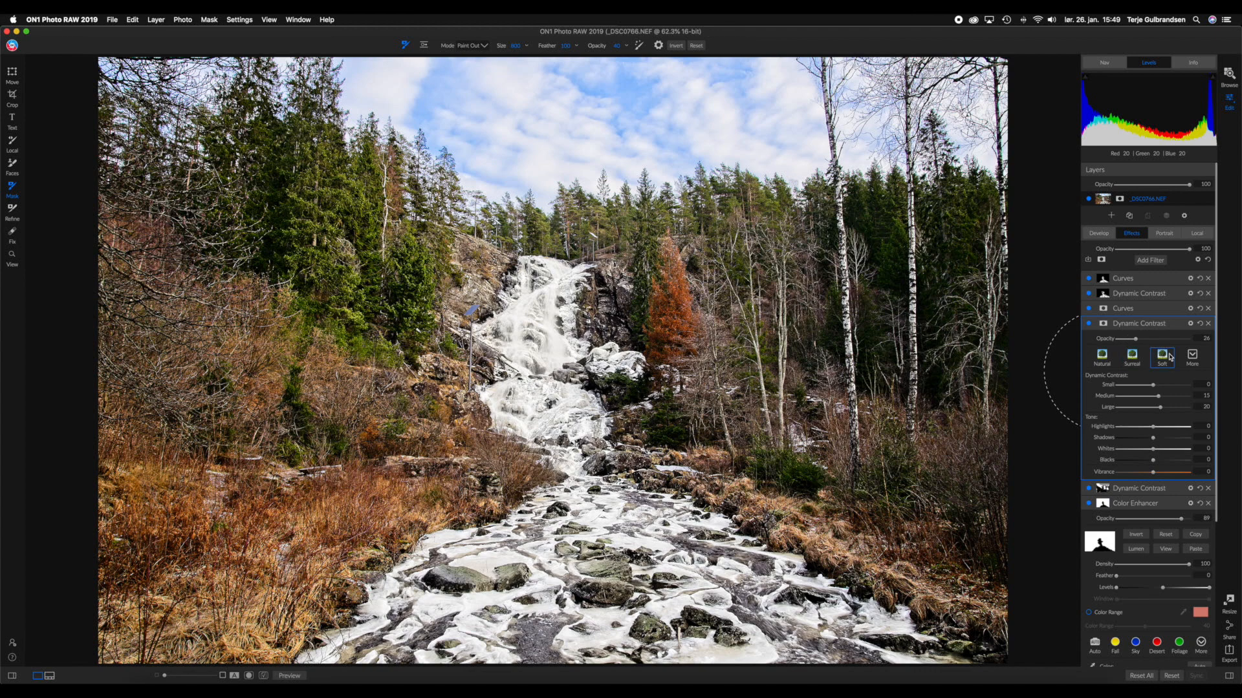
Step: Compare the third Dynamic Contrast filter's strength at opacities from 0 to 100, finishing at 100
drag(1135, 338, 1217, 341)
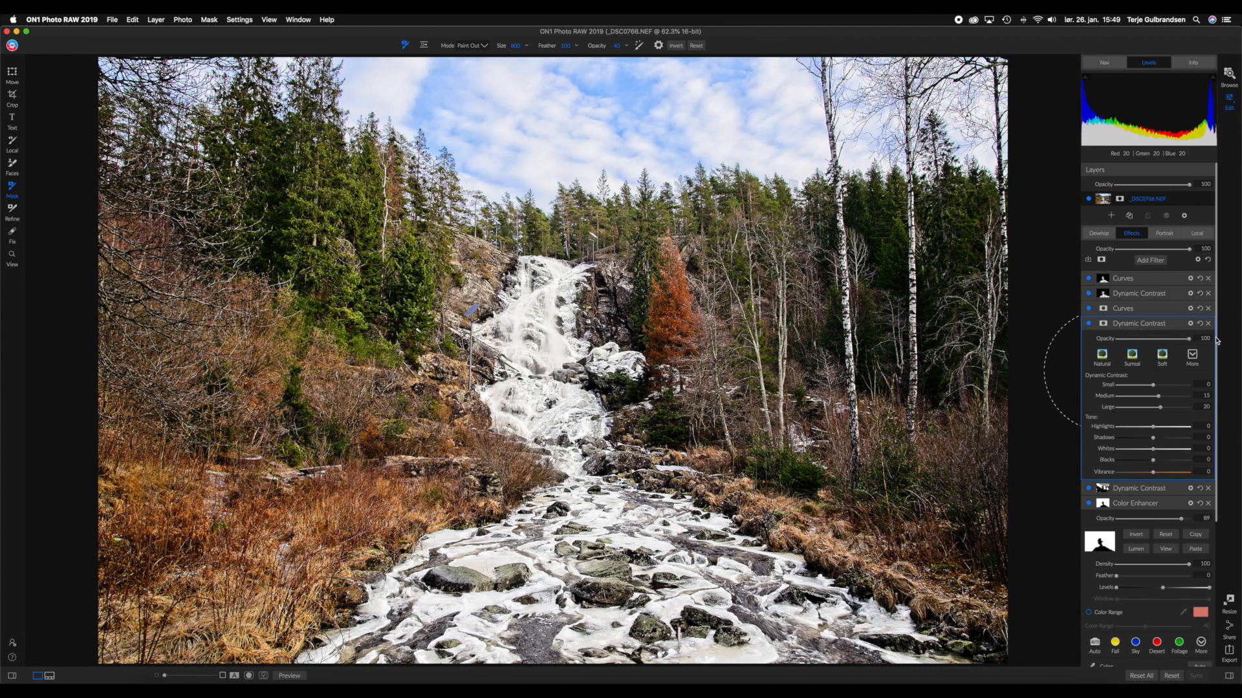
click(1167, 339)
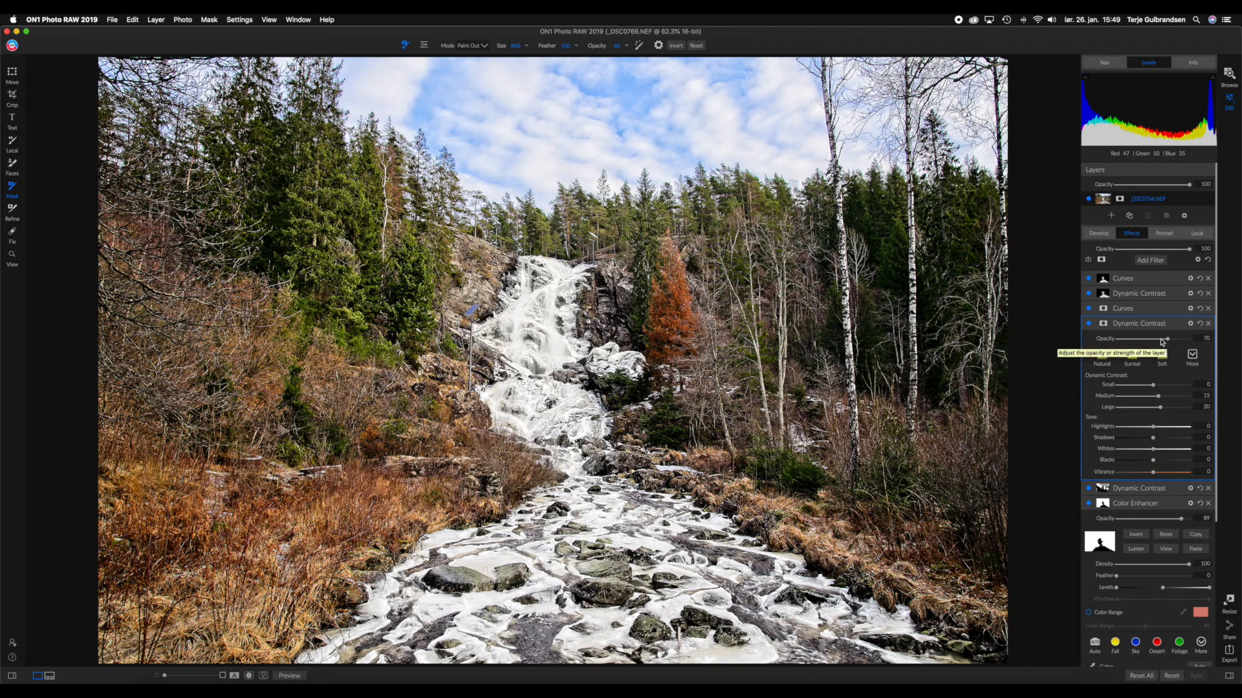
click(1162, 342)
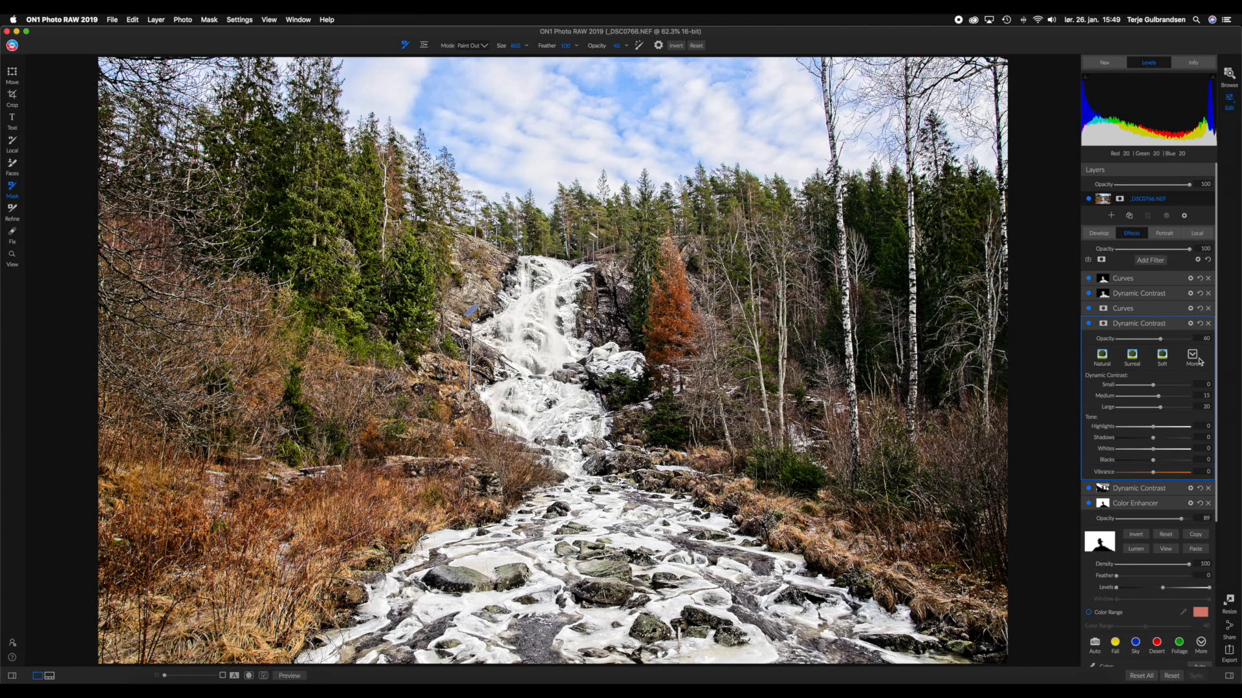
drag(1156, 343, 1164, 348)
double_click(1164, 346)
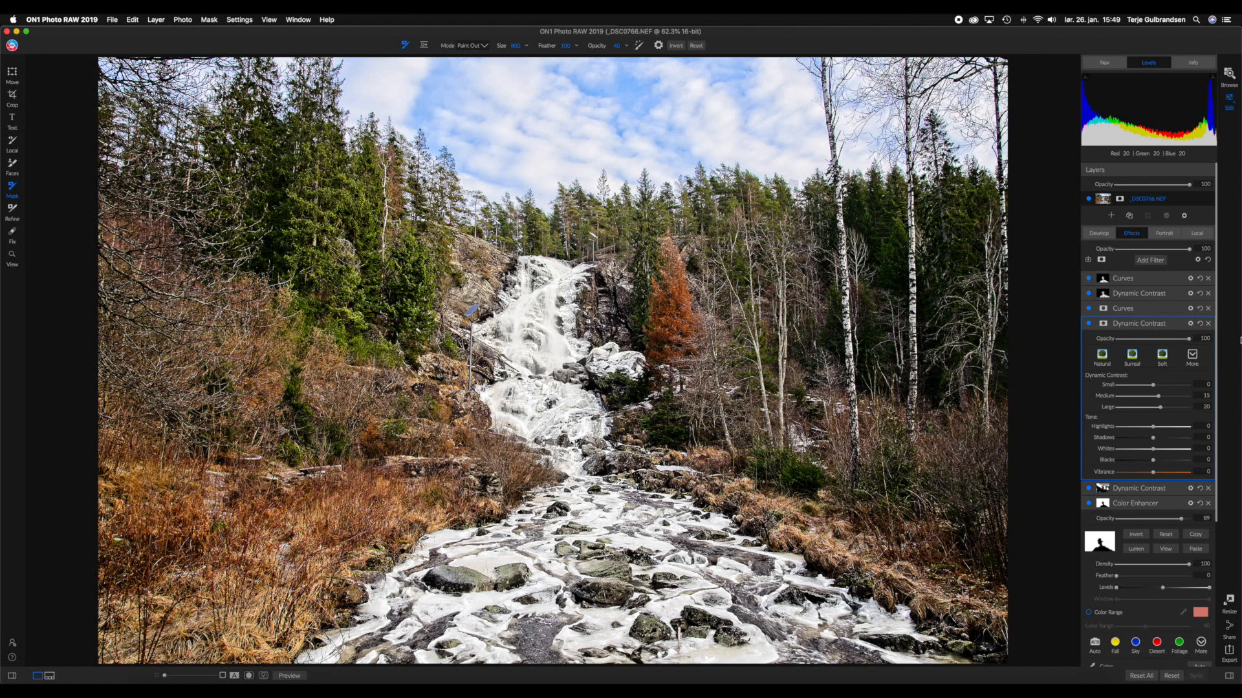
click(1162, 343)
drag(1161, 343, 1092, 346)
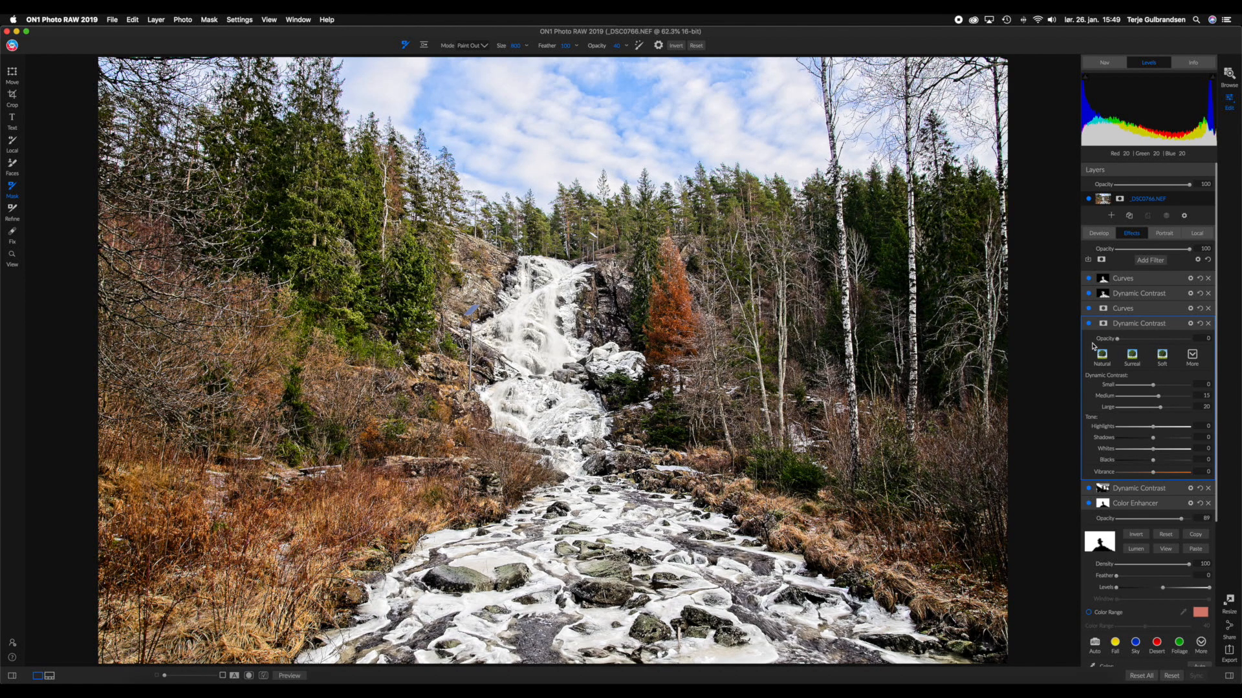
click(1131, 338)
drag(1132, 343, 1192, 340)
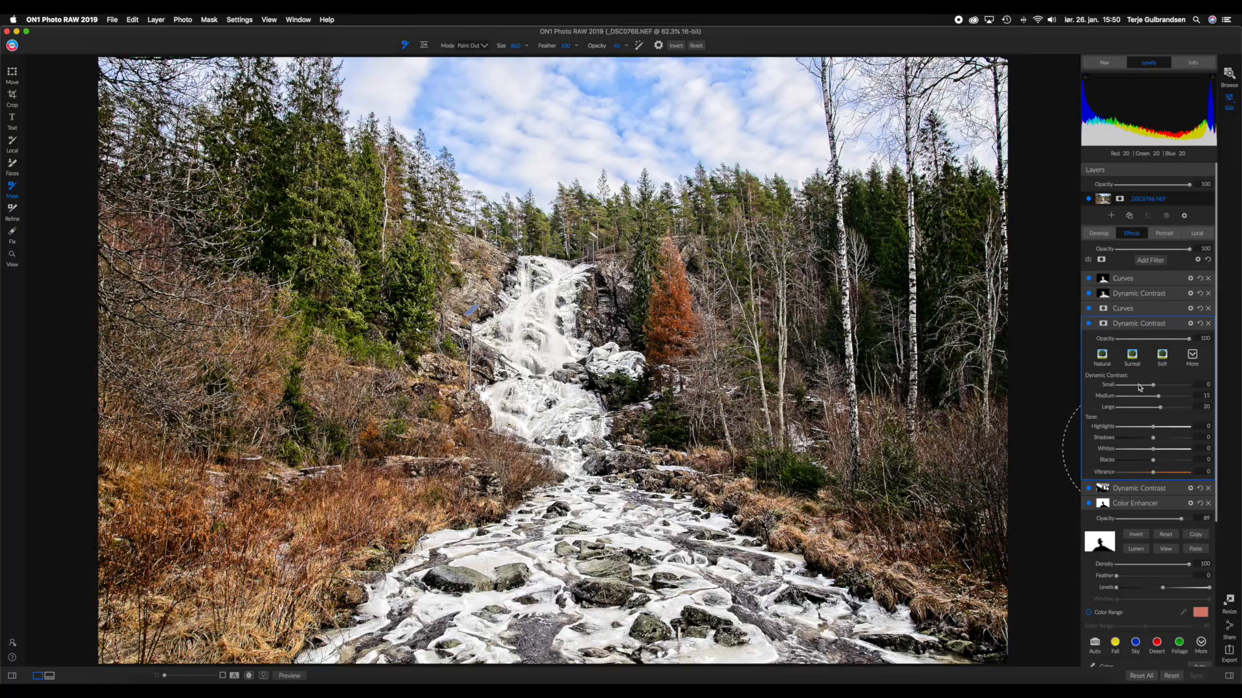
Step: Try negative contrast on the third Dynamic Contrast filter: Small -100, Medium -36 and Large -40
drag(1155, 387, 1101, 388)
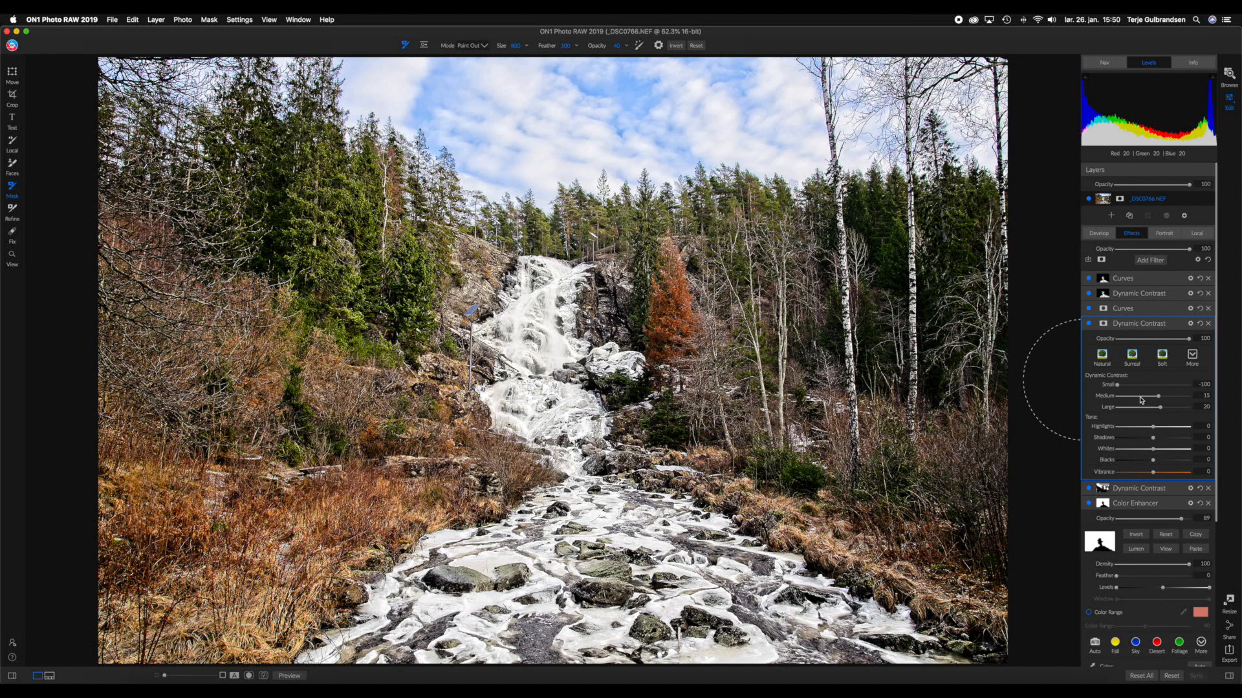
click(1140, 397)
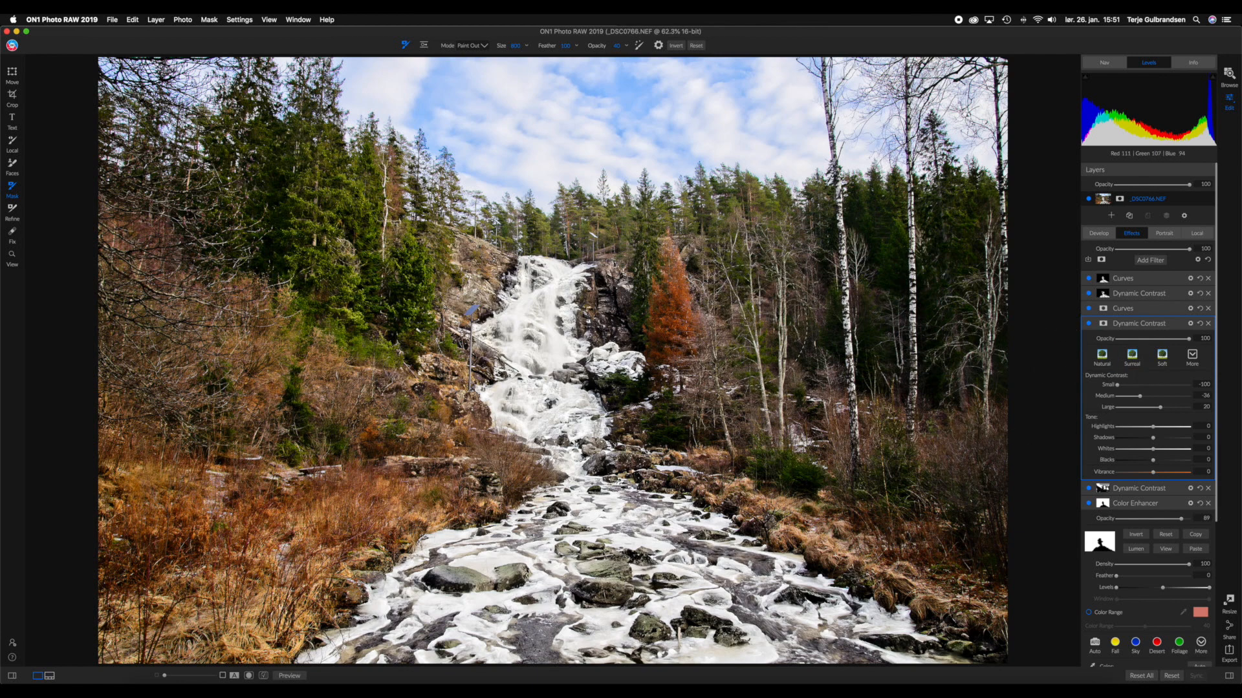
click(1138, 408)
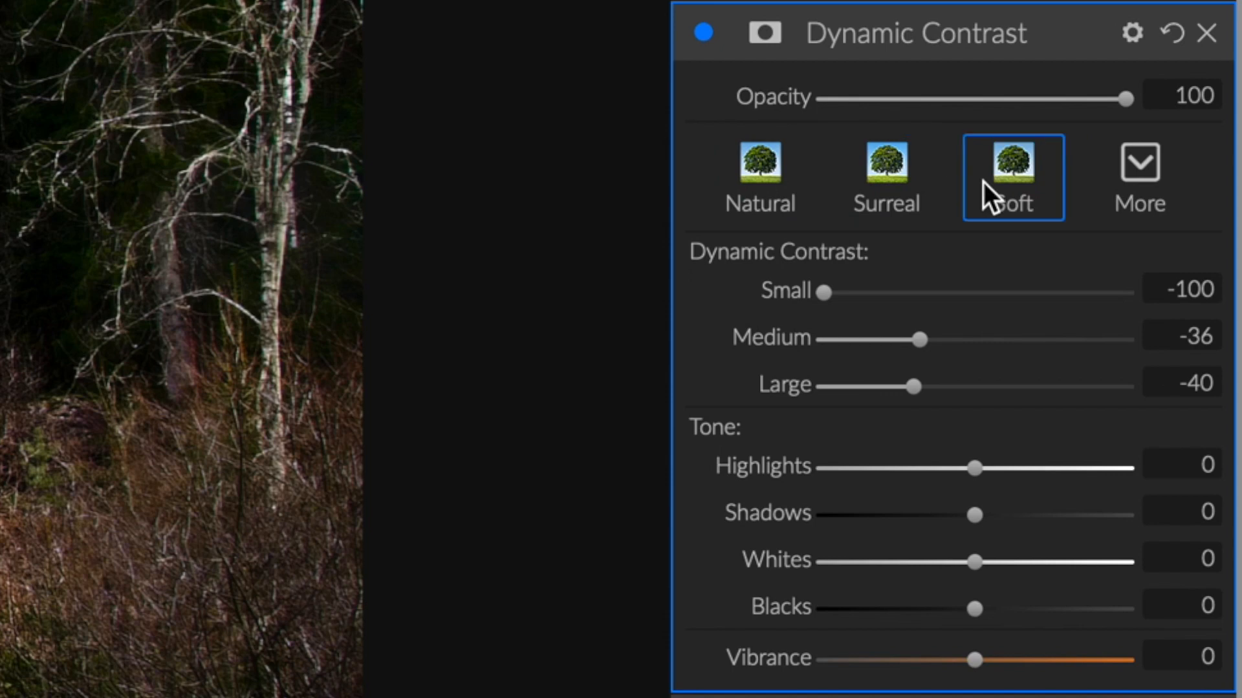
Step: Try the Surreal and Natural presets on the third Dynamic Contrast filter, then apply the Soft preset
click(878, 172)
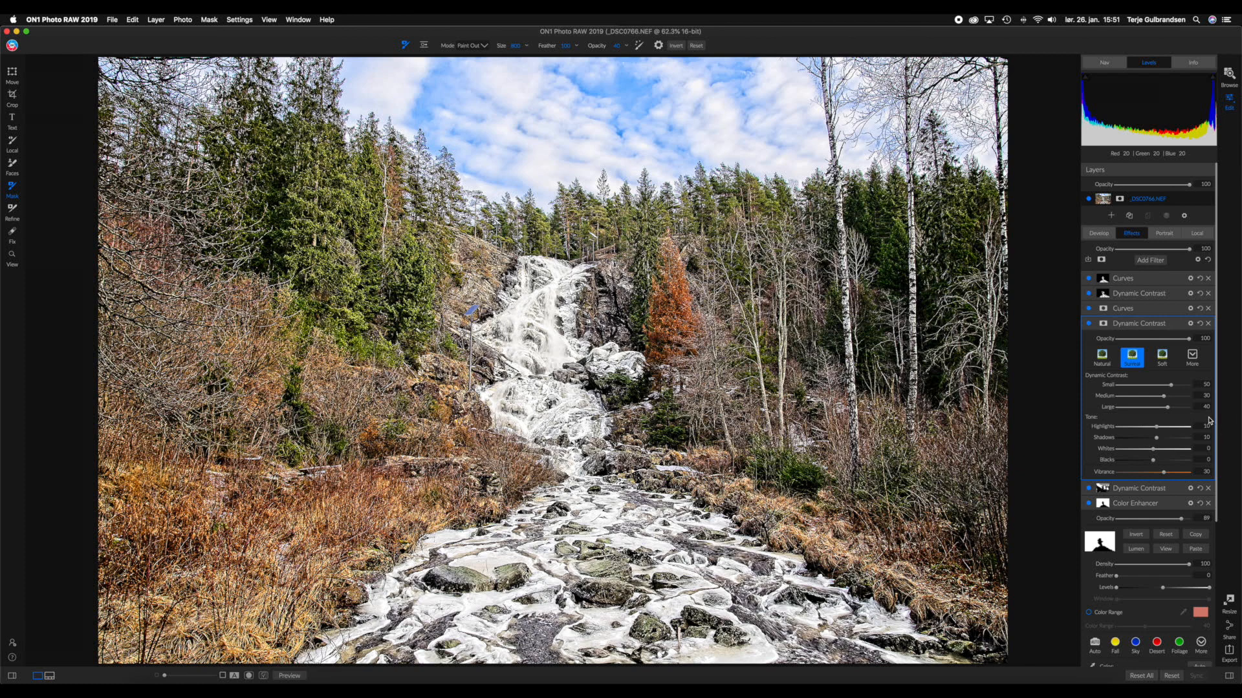
click(1108, 355)
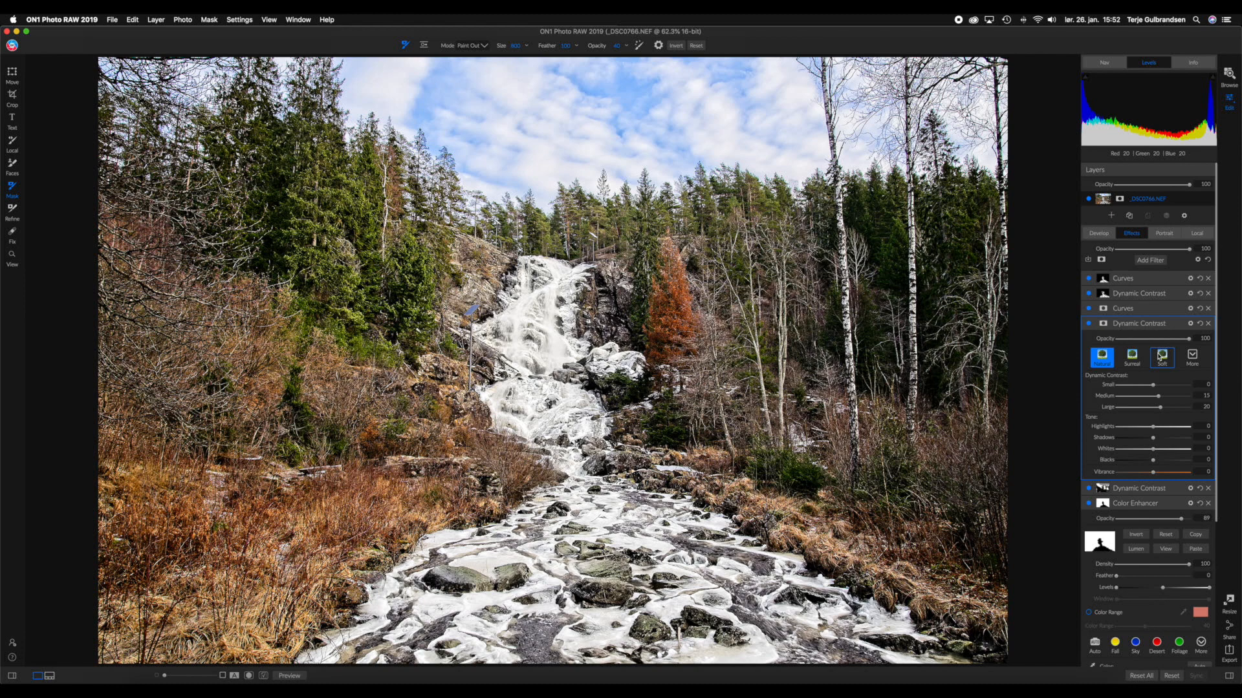
click(1158, 356)
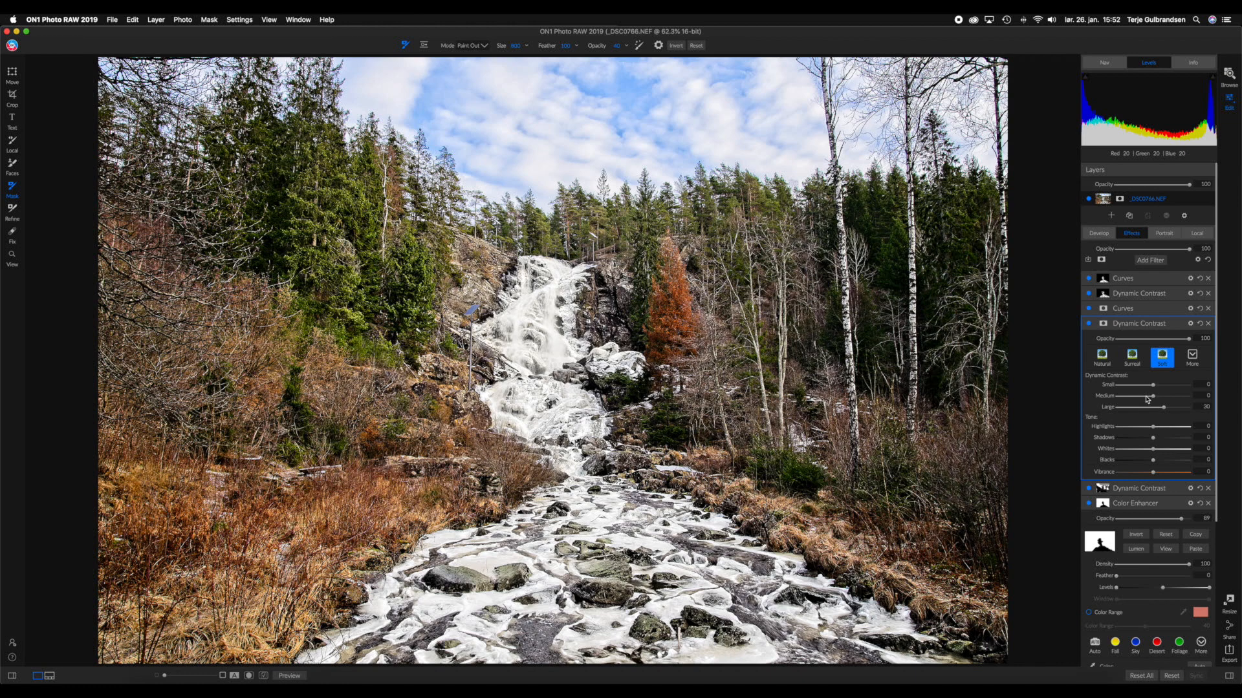
Step: Soften the third Dynamic Contrast filter by setting Small to -61, Medium to -70 and Large to -37
drag(1147, 399, 1145, 399)
drag(1157, 408, 1154, 408)
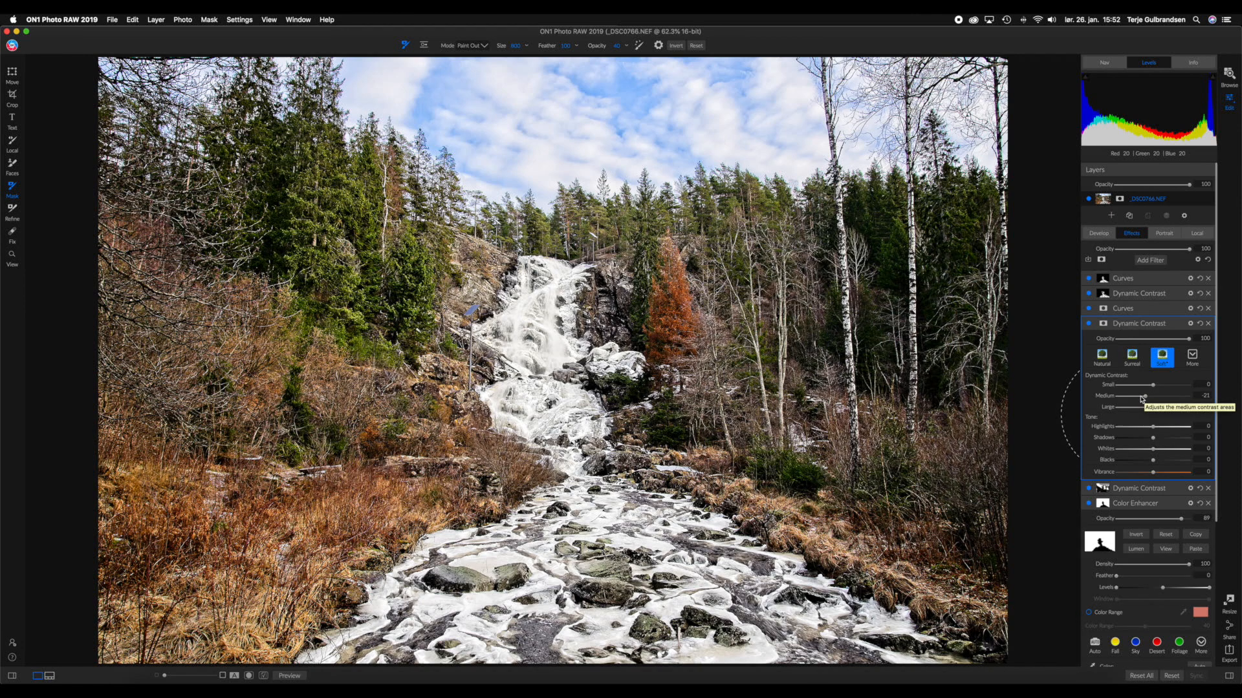
drag(1145, 397, 1140, 397)
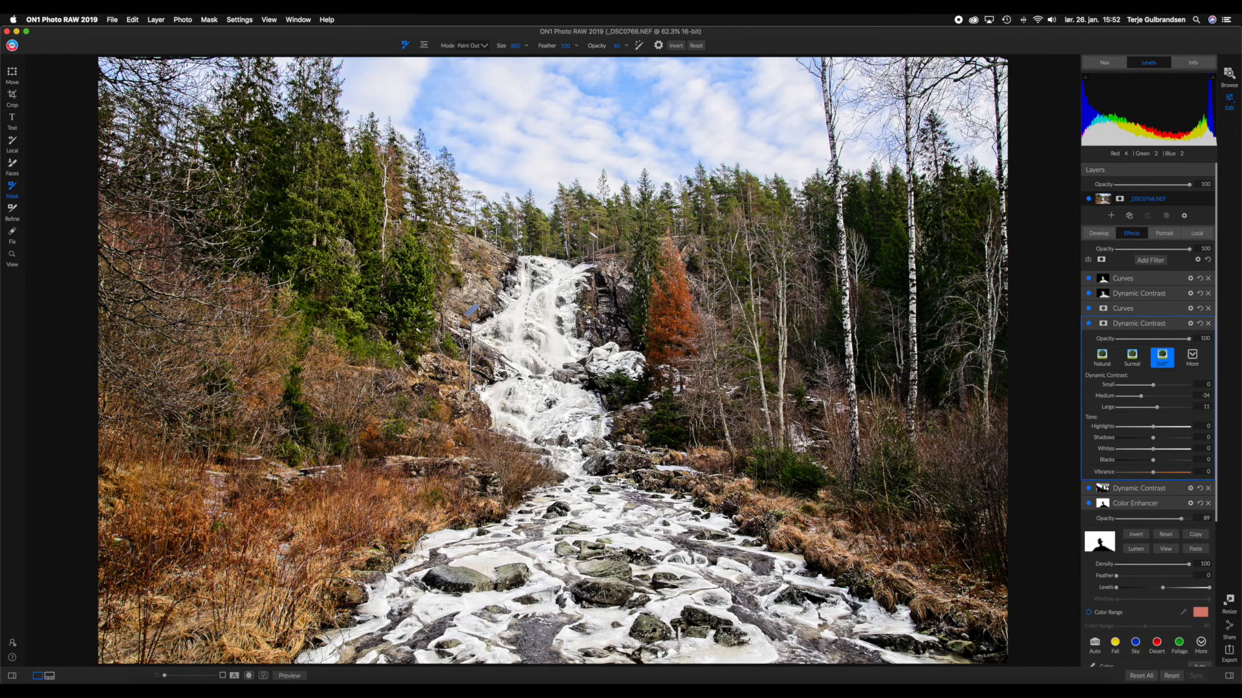
drag(1140, 392, 1129, 396)
click(1131, 385)
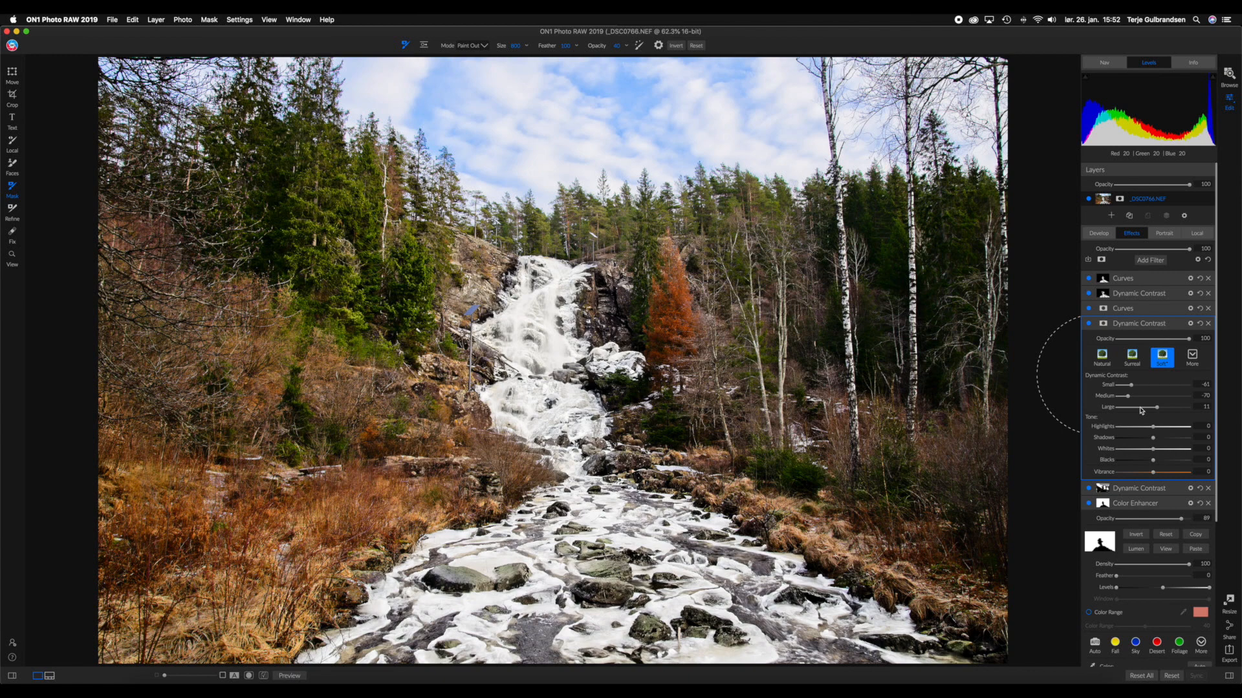
click(1139, 408)
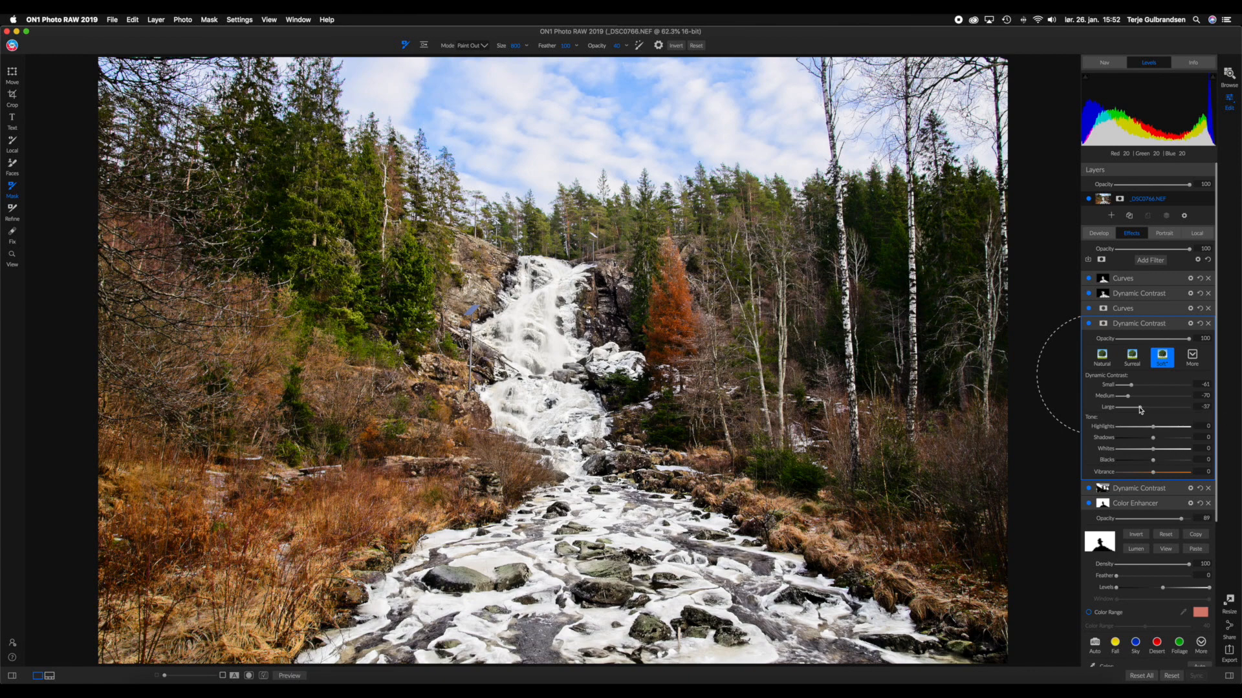